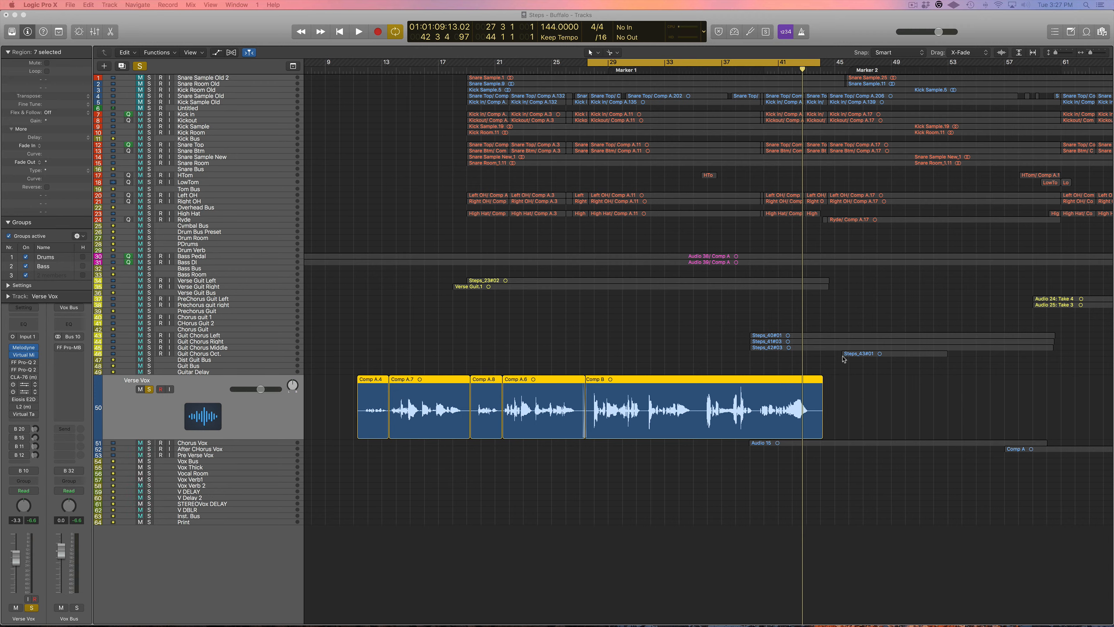
Play back the soloed Verse Vox in the looped section to hear it without EQ.
left_click(596, 71)
key("space")
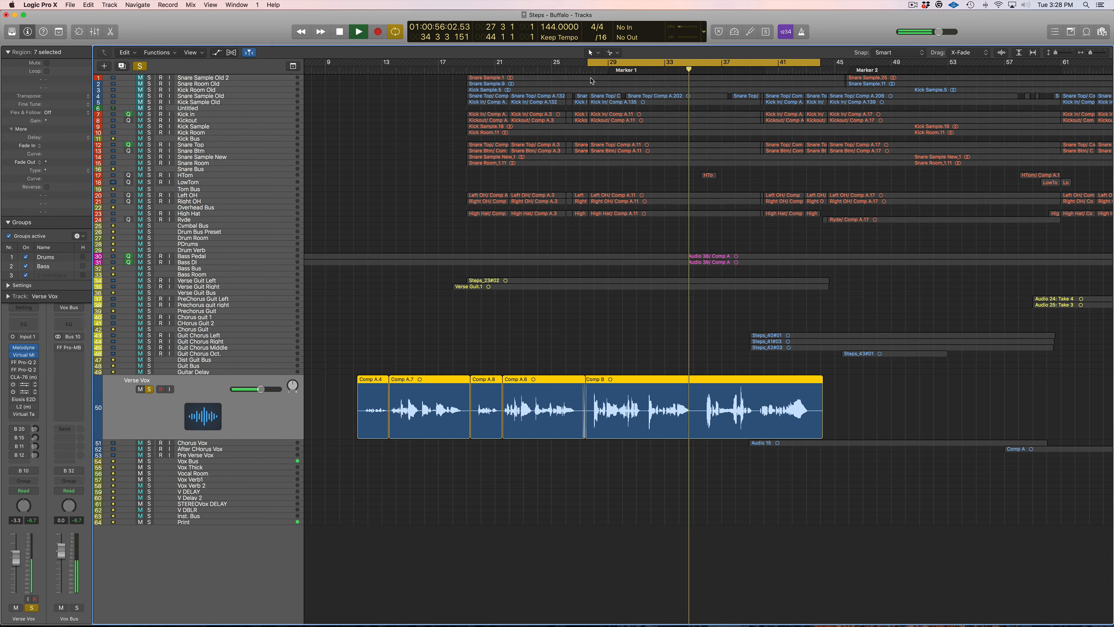
key("space")
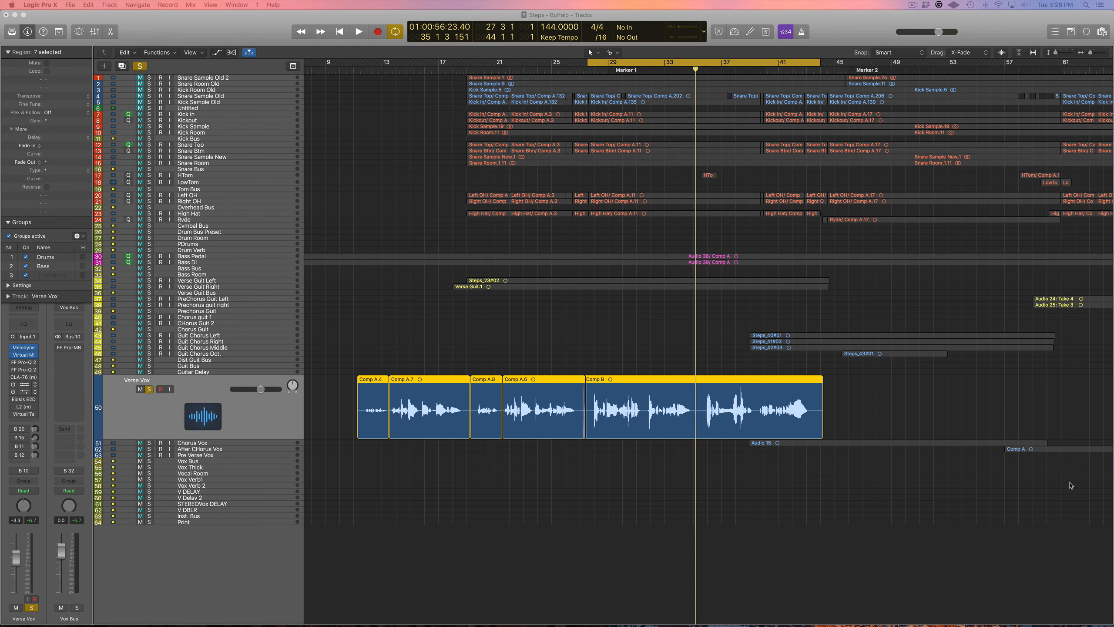
Open the first FF Pro-Q 2 on the Verse Vox channel and switch it on.
left_click(26, 363)
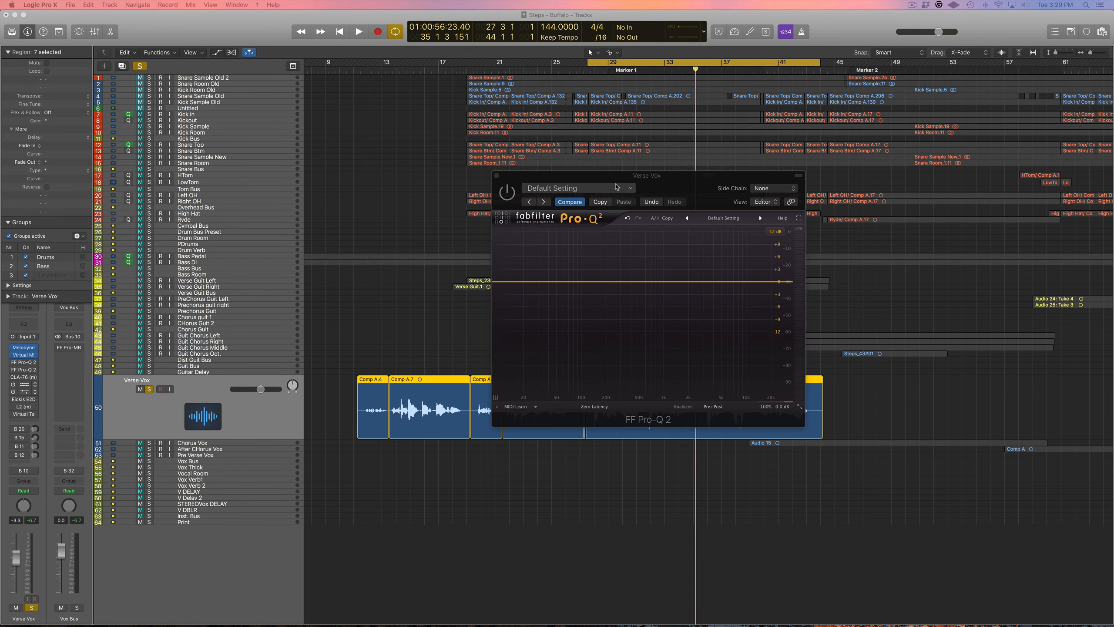
left_click_drag(648, 179, 691, 184)
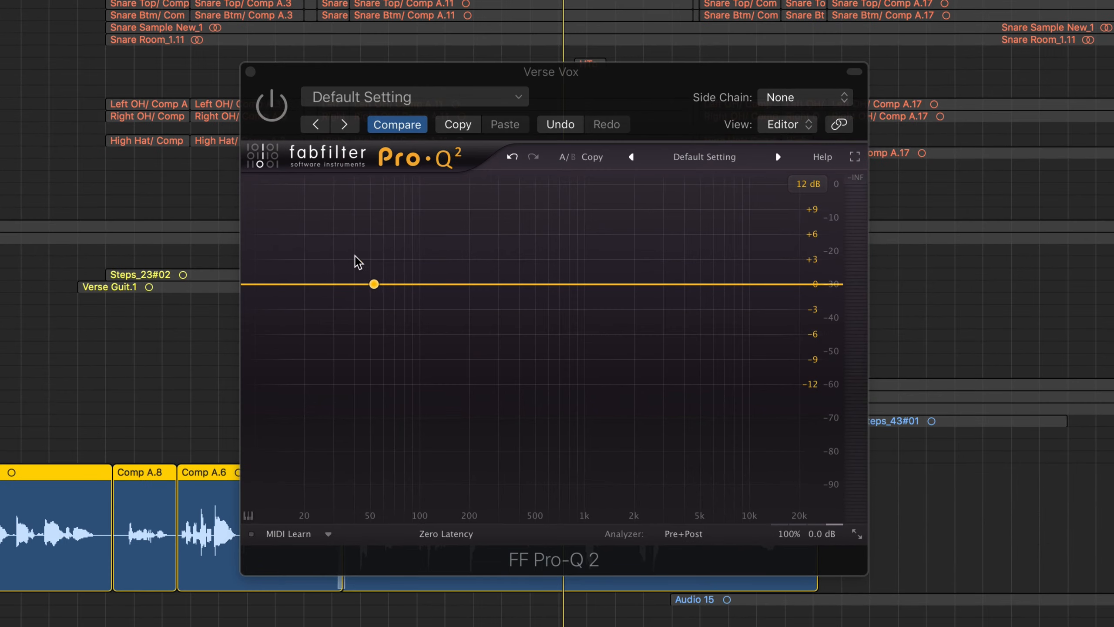
left_click(272, 108)
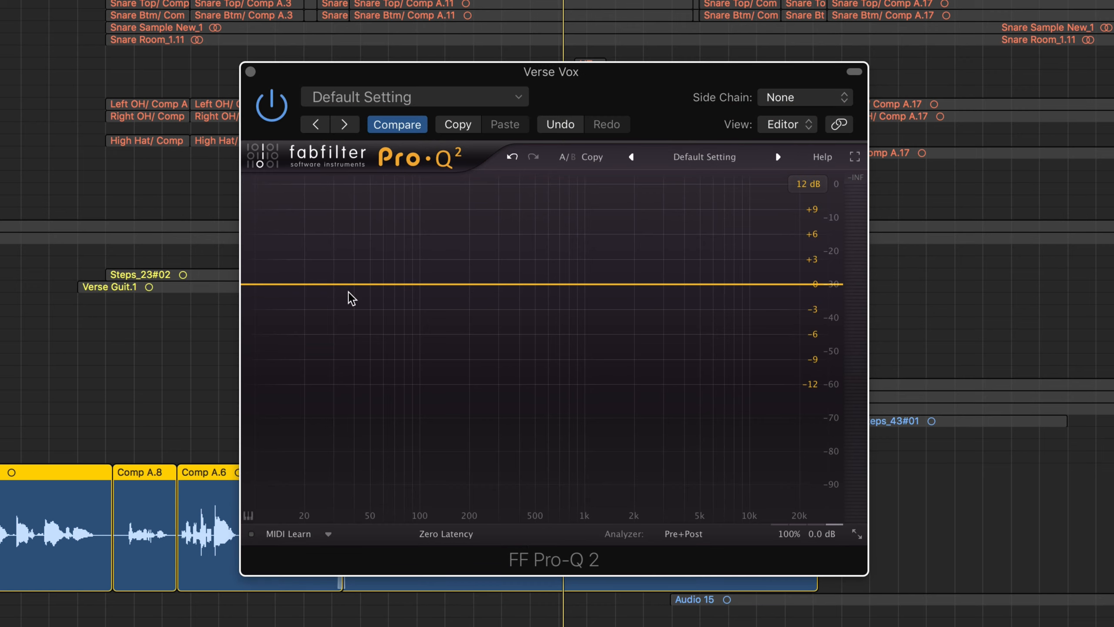
Add a 12 dB/oct Low Cut band to the vocal EQ and set its frequency to about 100 Hz.
left_click_drag(389, 284, 390, 336)
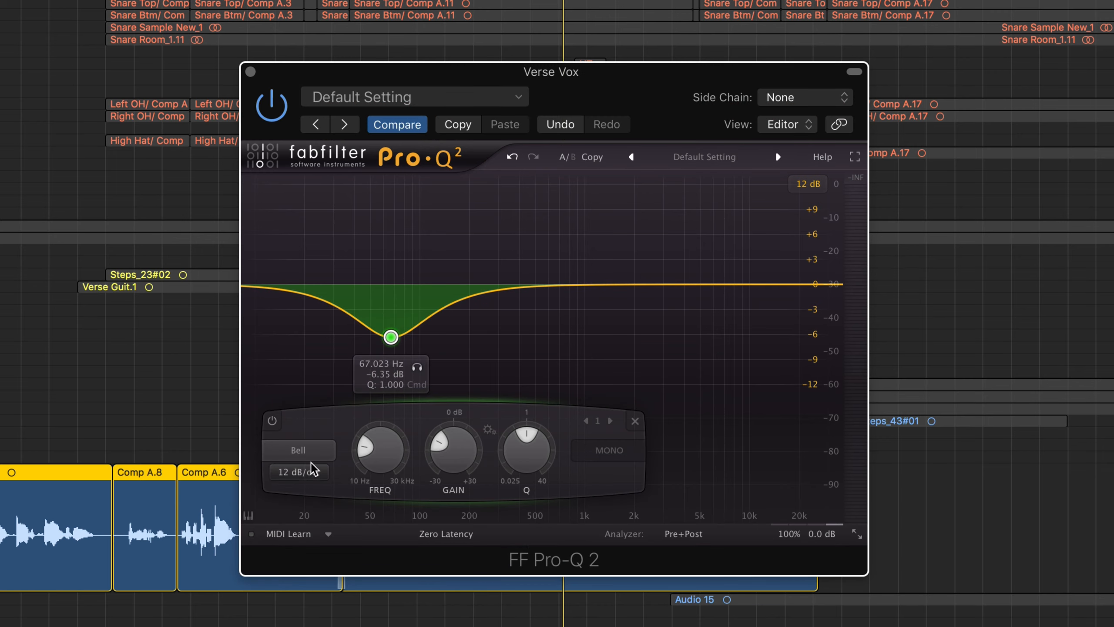
left_click(307, 451)
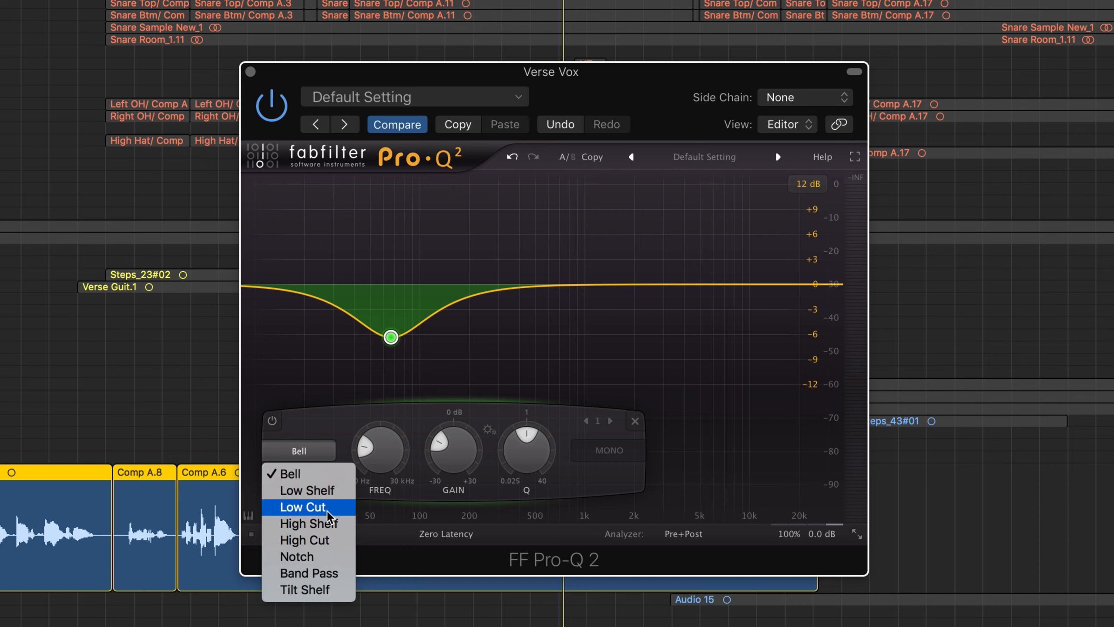
left_click(307, 507)
mouse_move(404, 249)
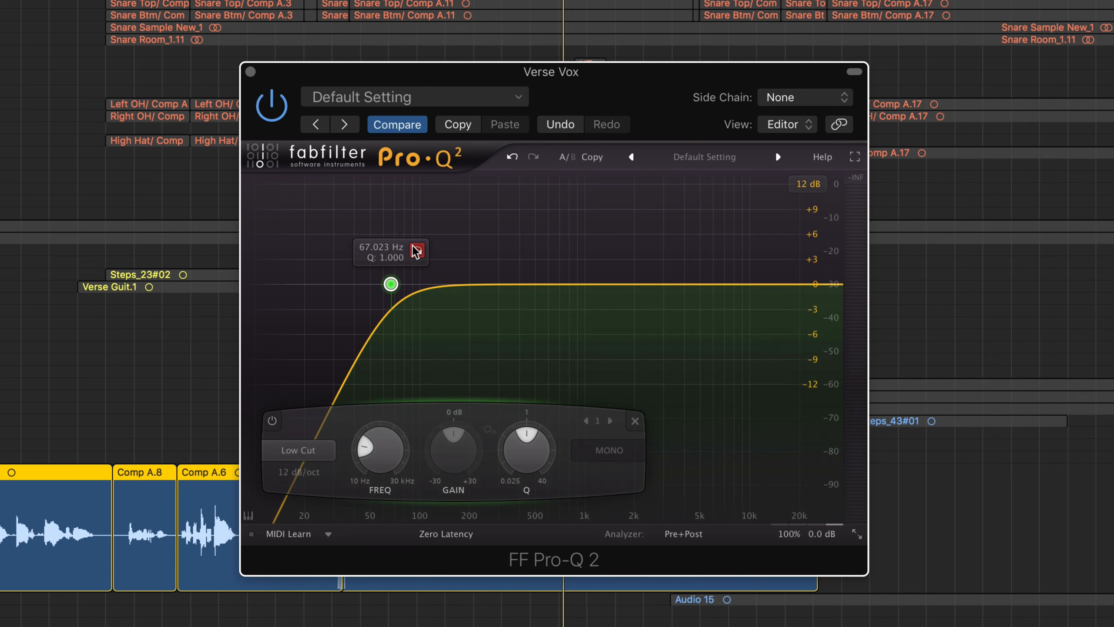
left_click(417, 252)
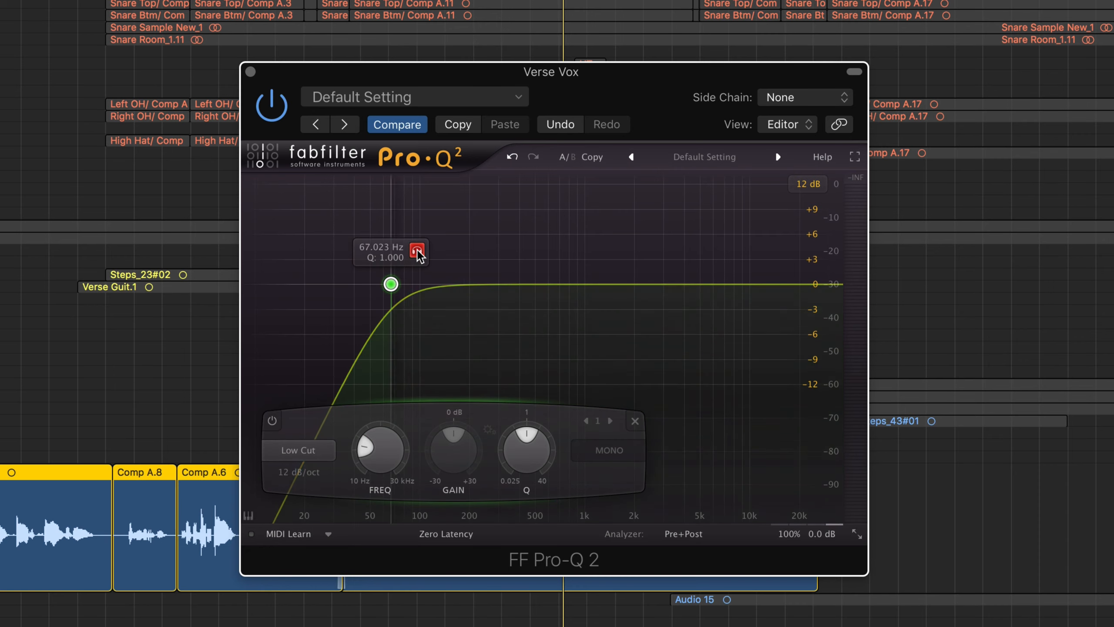
left_click_drag(416, 253, 449, 251)
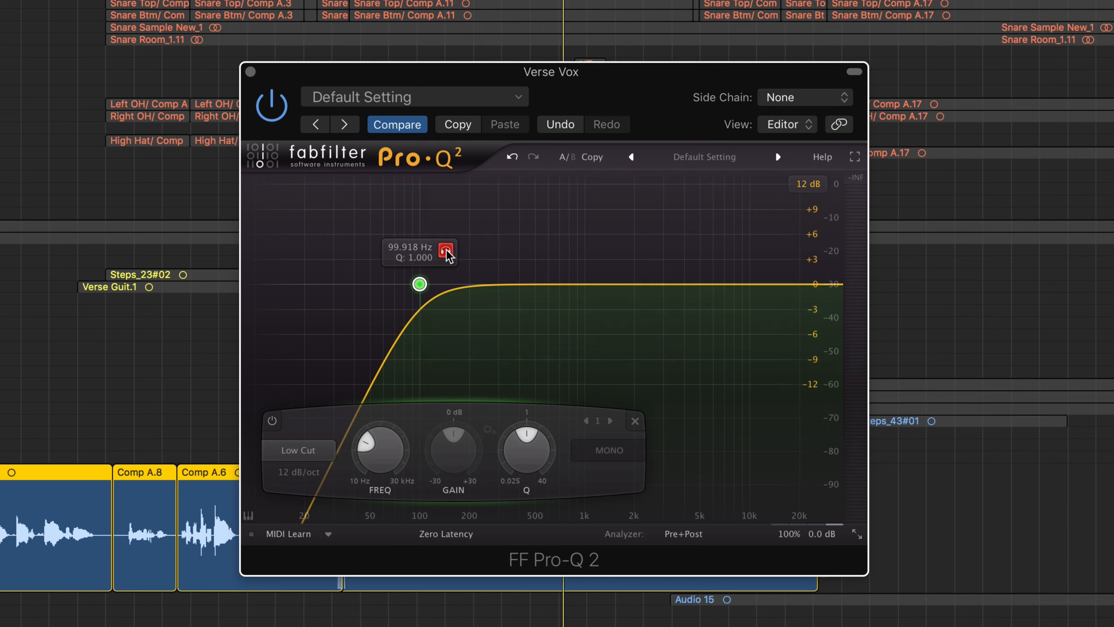
mouse_move(447, 252)
left_mouse_down()
mouse_move(471, 252)
mouse_move(452, 253)
left_mouse_up()
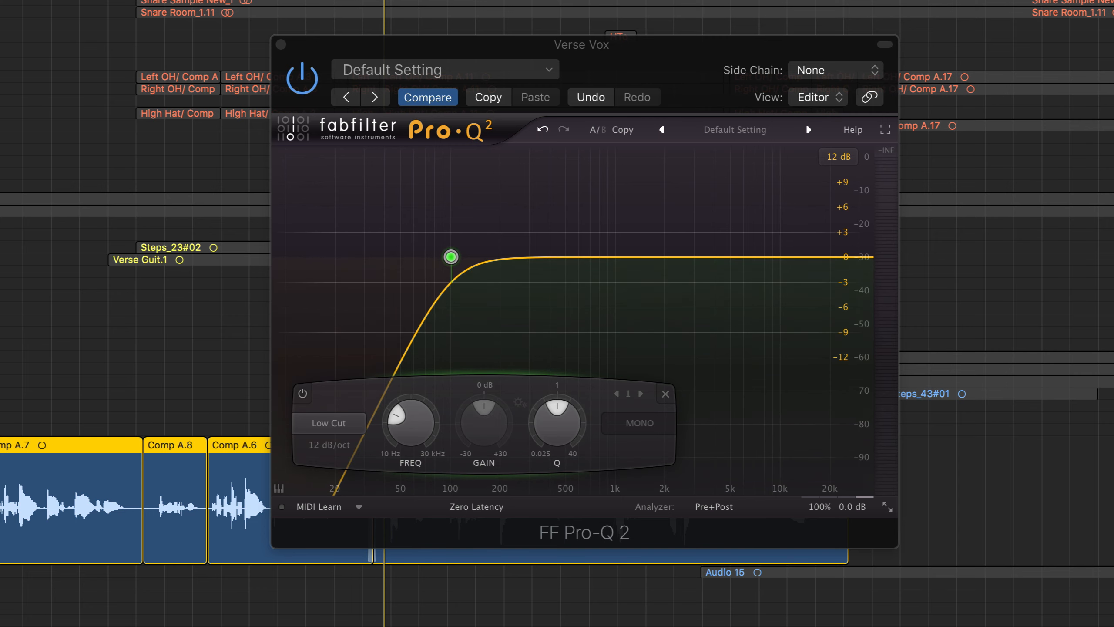
Audition what the low cut removes by soloing its band on and off during playback.
mouse_move(479, 225)
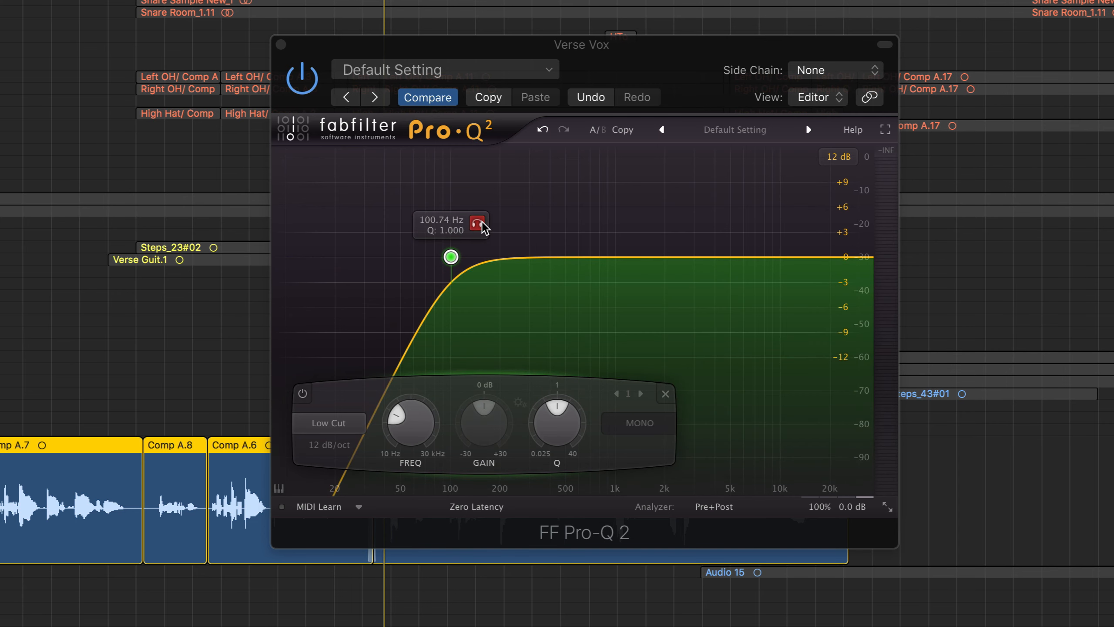
left_click(482, 226)
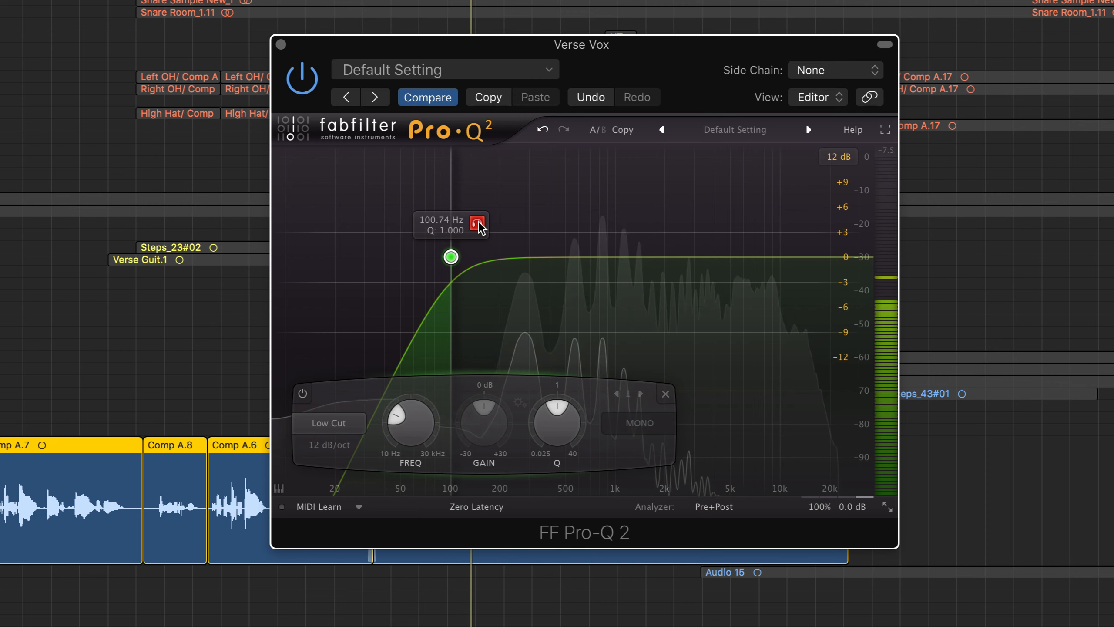
left_click(482, 227)
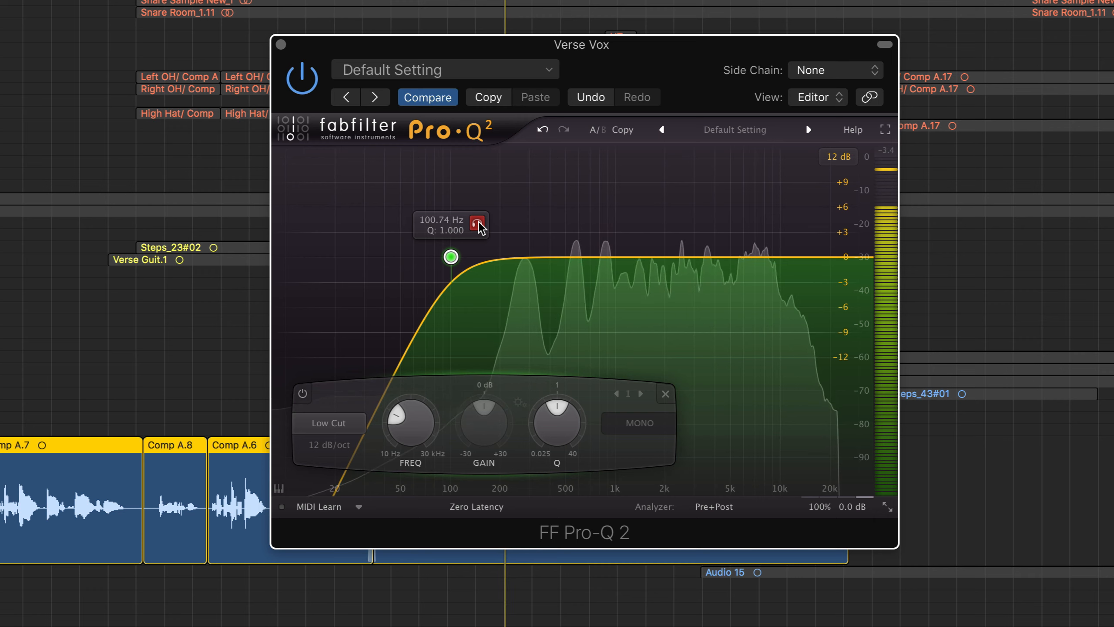
left_click(482, 226)
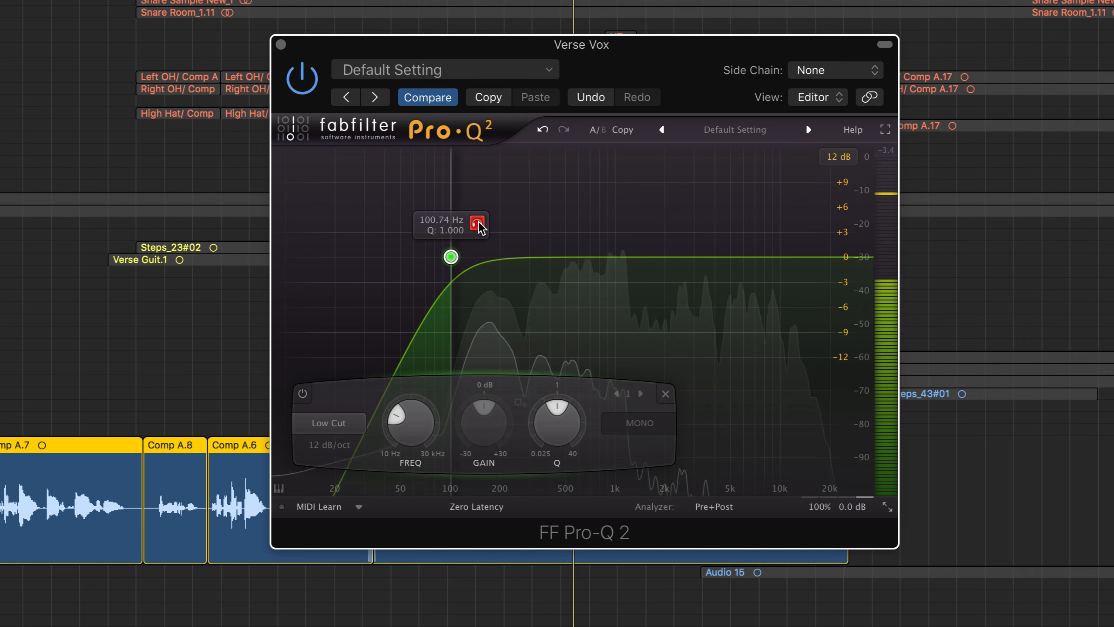
left_click(481, 227)
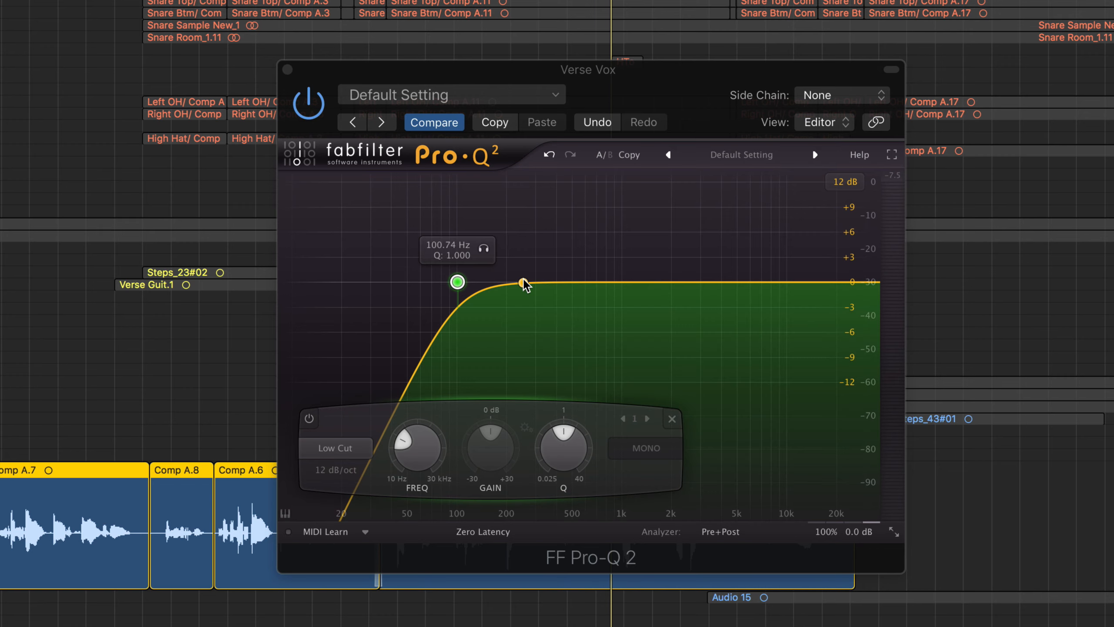
Add a narrow Bell boost of about 12.75 dB and sweep it to about 152 Hz while auditioning it during playback.
left_click_drag(523, 283, 485, 182)
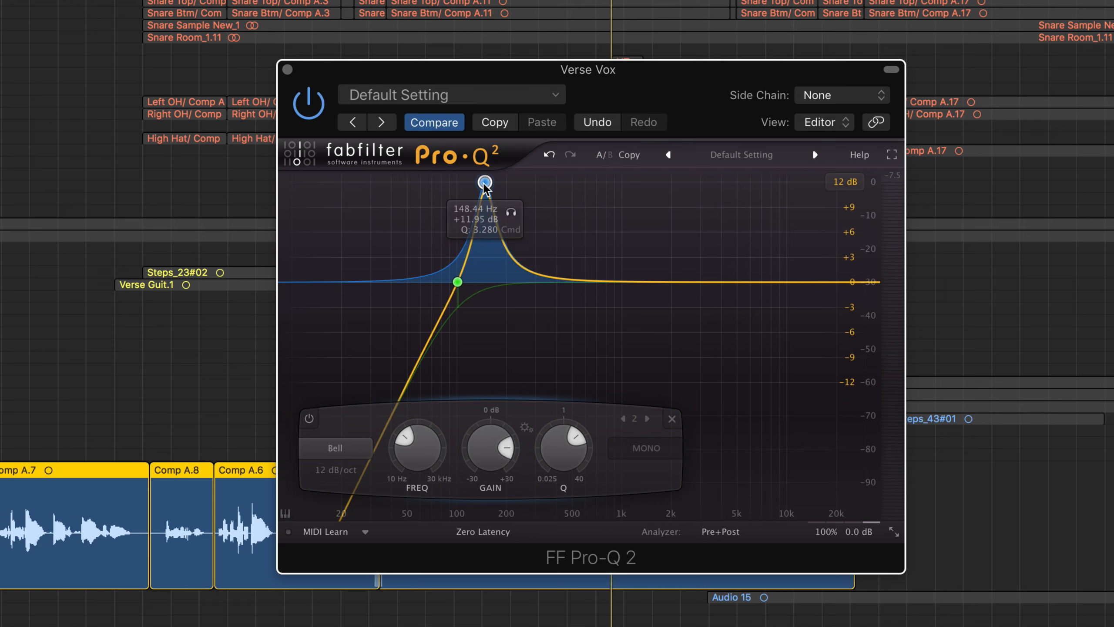
left_click_drag(484, 182, 485, 174)
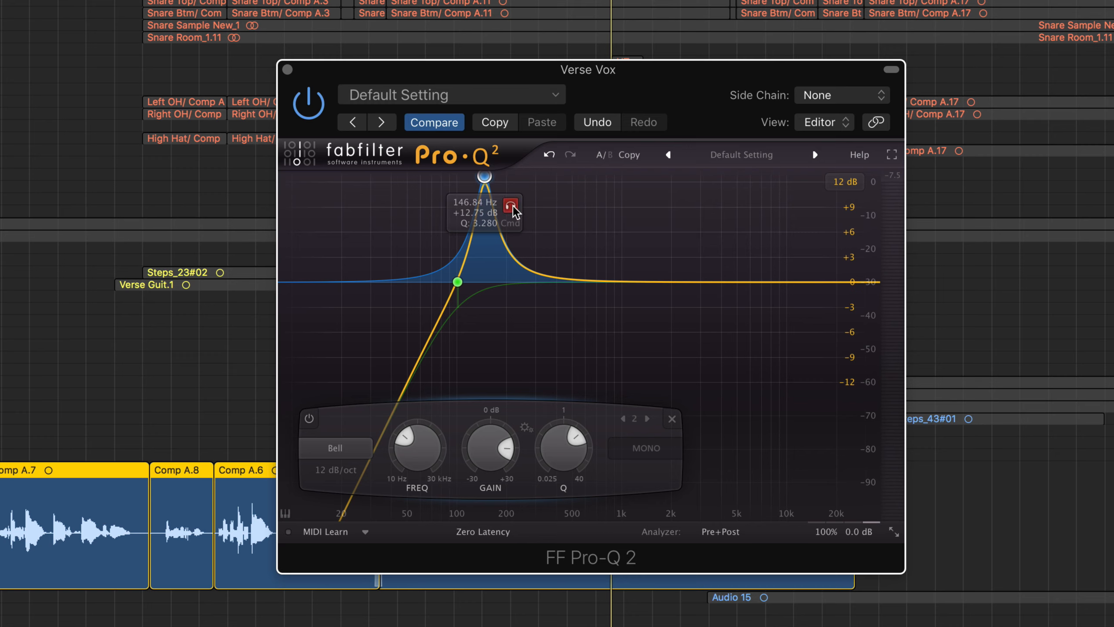
key("space")
left_click_drag(512, 212, 511, 212)
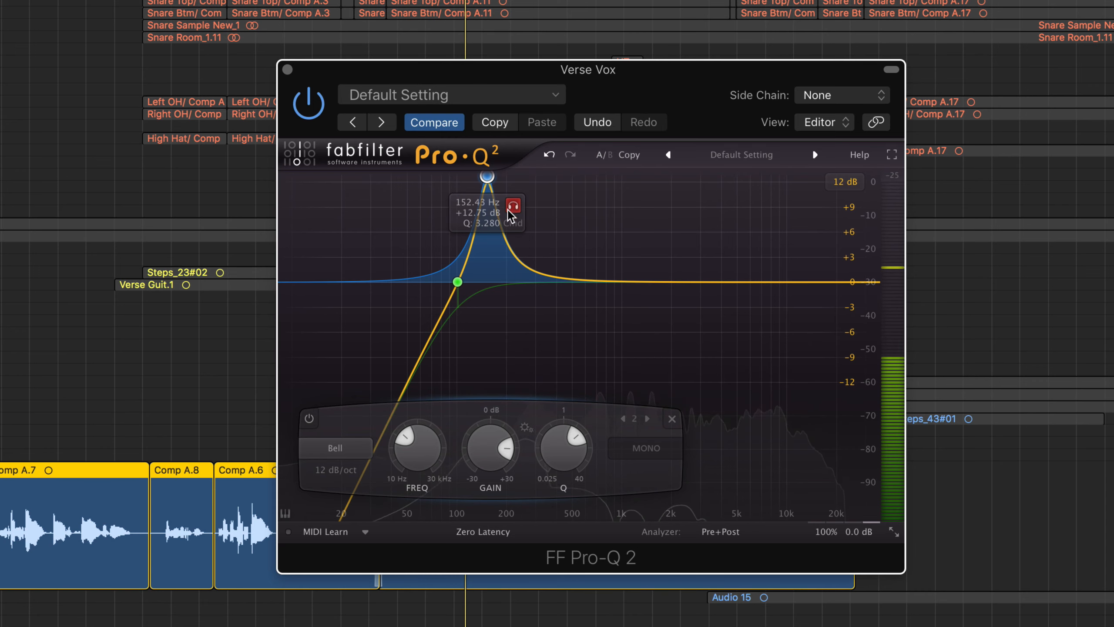
Narrow the 152 Hz band to a Q of about 5.1 and turn it into a cut of about 3 dB.
scroll(481, 205, "up", 4)
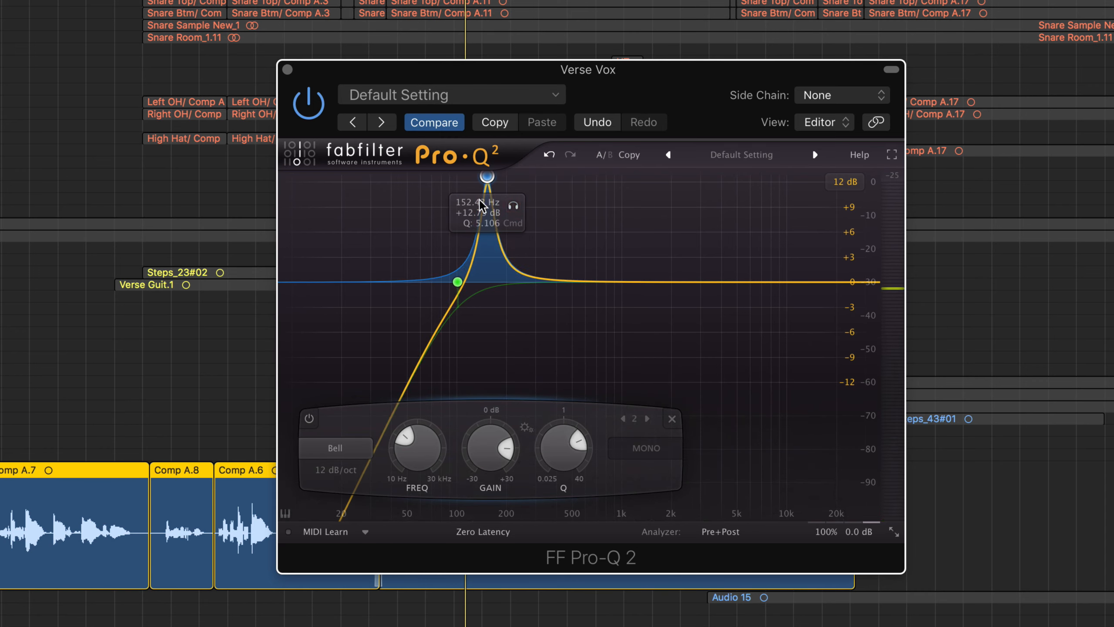
scroll(488, 489, "down", 5)
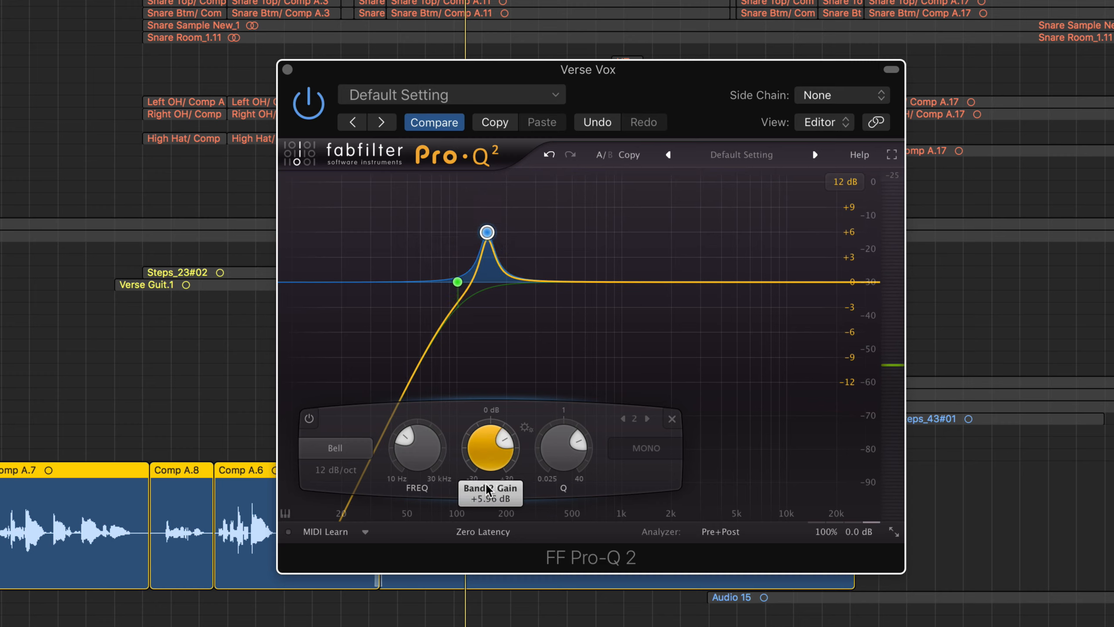
left_click_drag(488, 489, 489, 553)
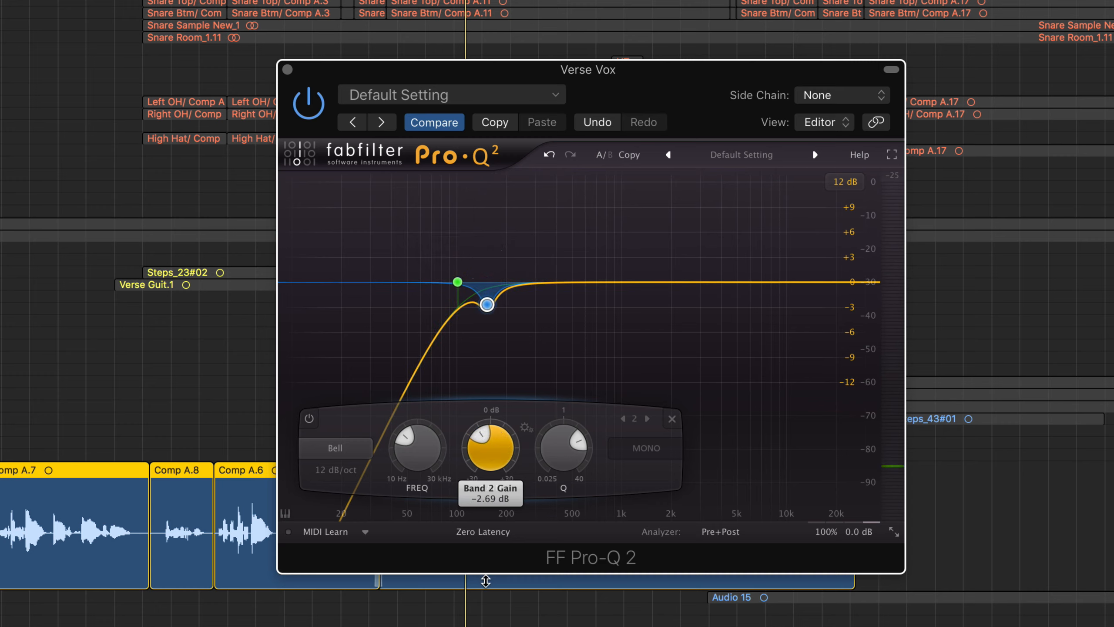
left_click_drag(486, 581, 486, 590)
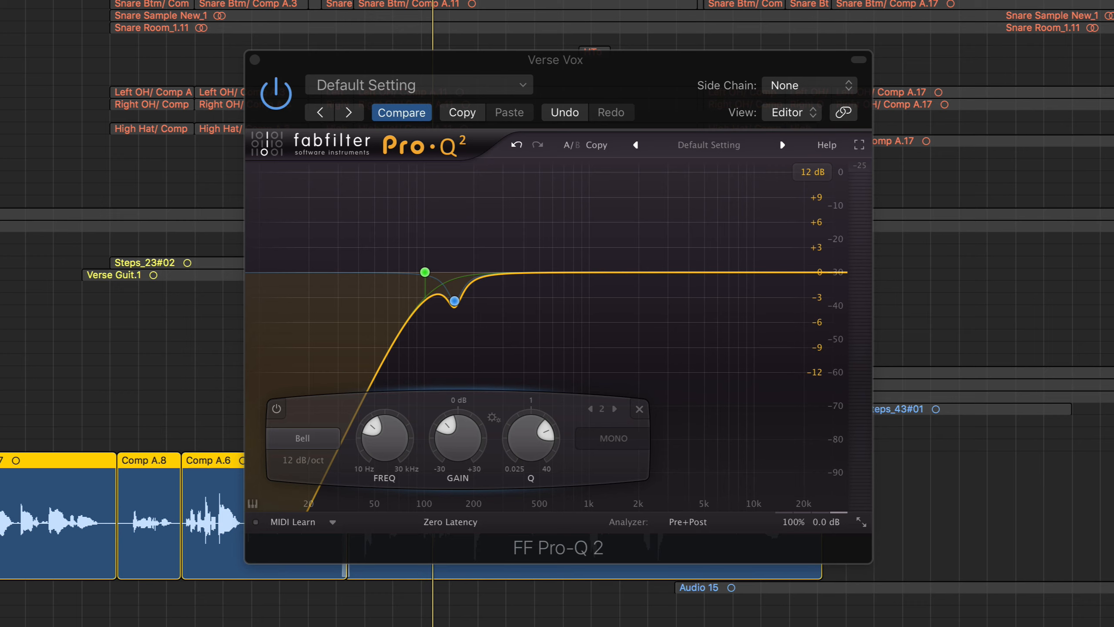
Add a Bell boost of about 10.7 dB at about 320 Hz with Q 3.4 and audition it soloed during playback.
left_click_drag(599, 273, 507, 181)
scroll(525, 231, "up", 3)
key("space")
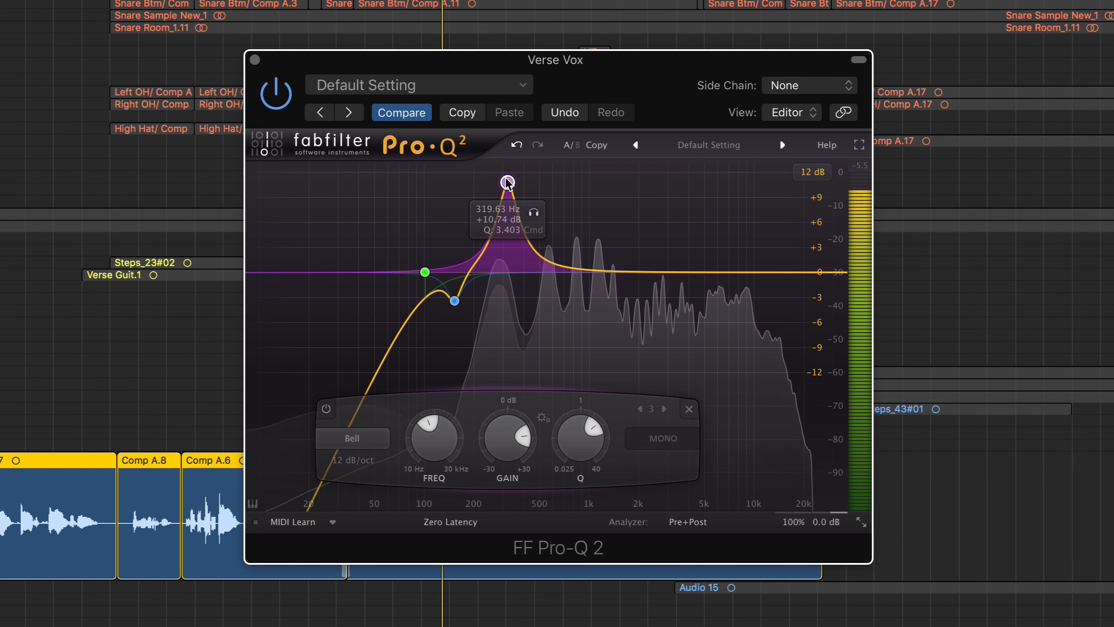
left_click(534, 213)
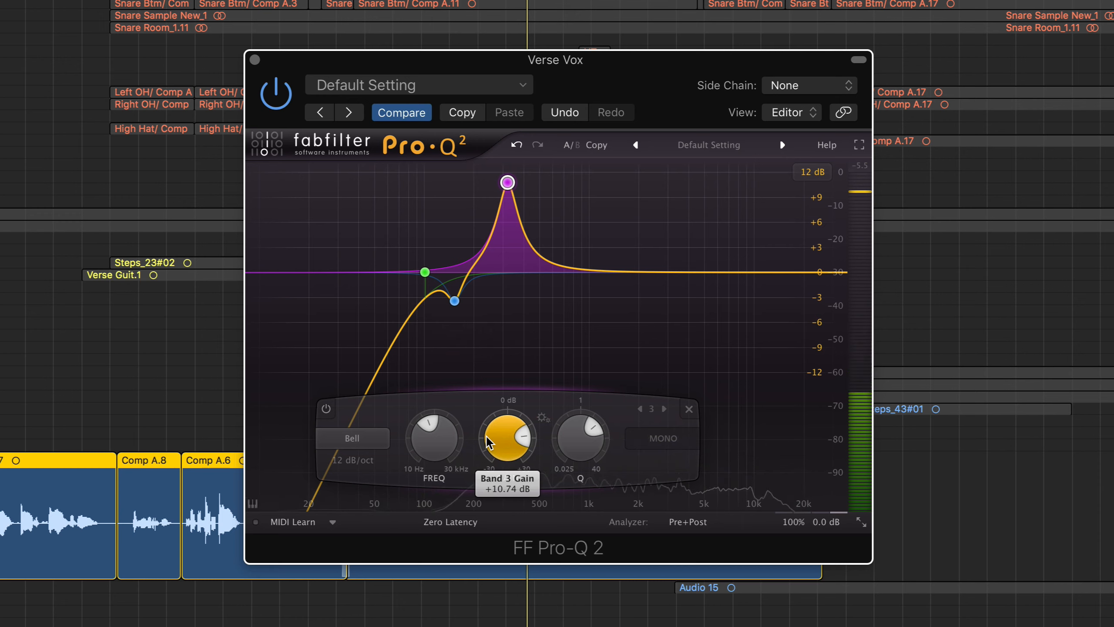
Turn the 320 Hz band into a cut of about 5 dB with a Q of about 4.4.
mouse_move(493, 438)
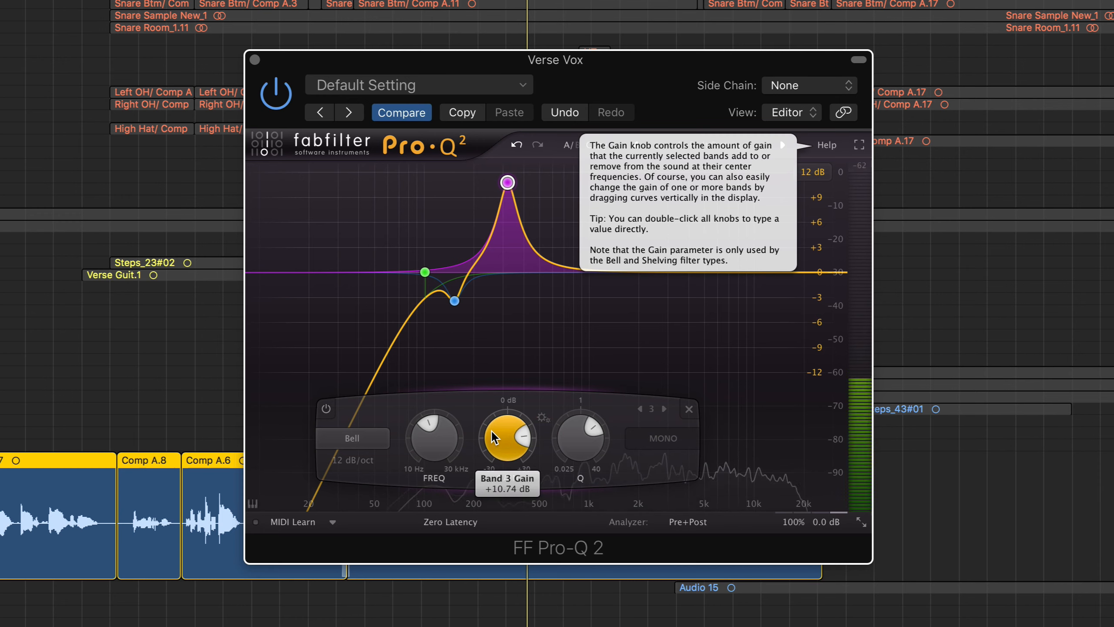
left_click_drag(492, 433, 500, 582)
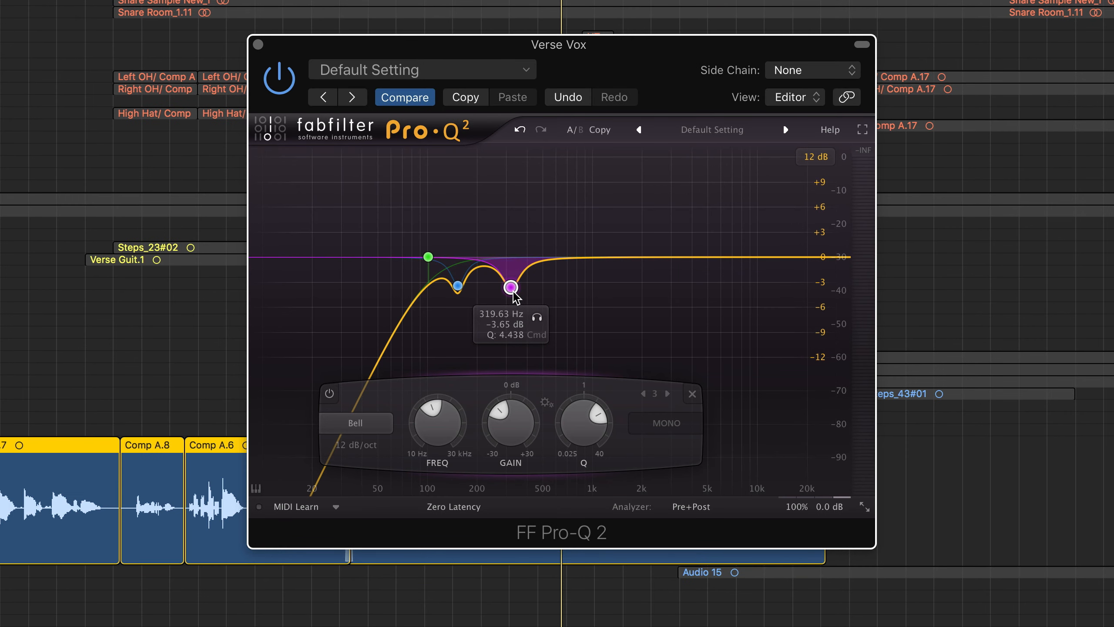
scroll(505, 425, "down", 3)
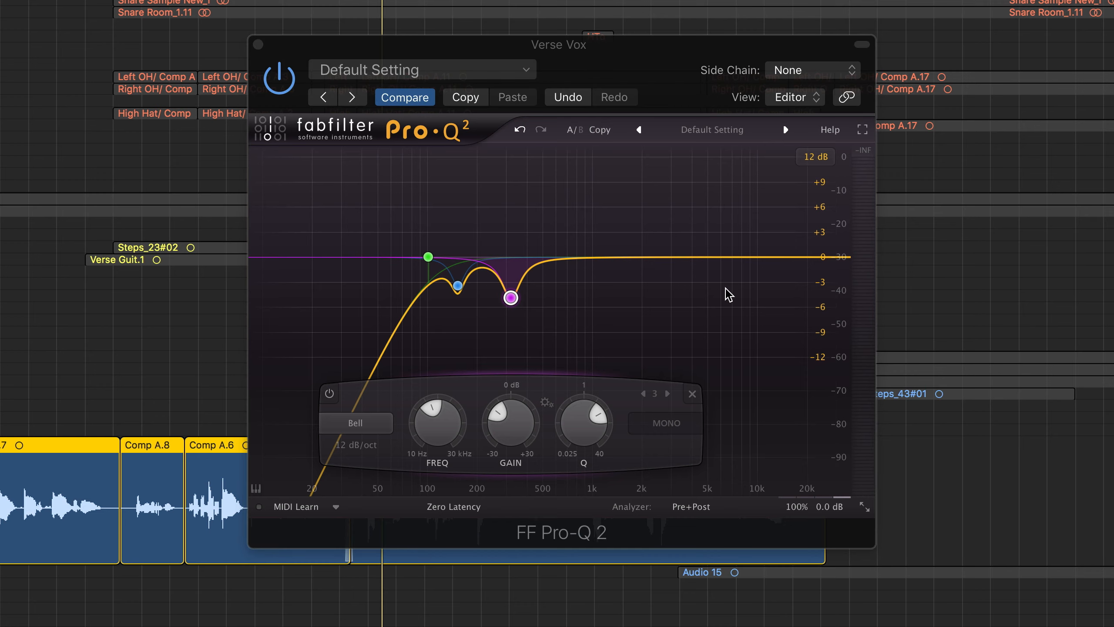
Add a Bell boost of about 9.8 dB at about 4 kHz with Q 2.03 and solo it during playback.
key("space")
left_click_drag(716, 256, 699, 179)
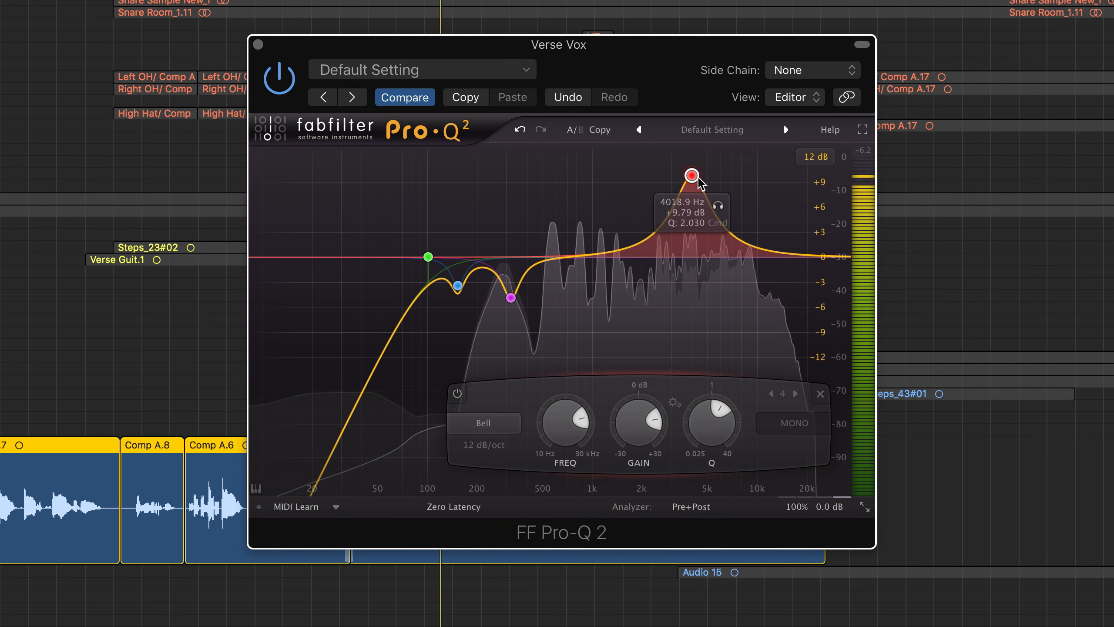
left_click(718, 205)
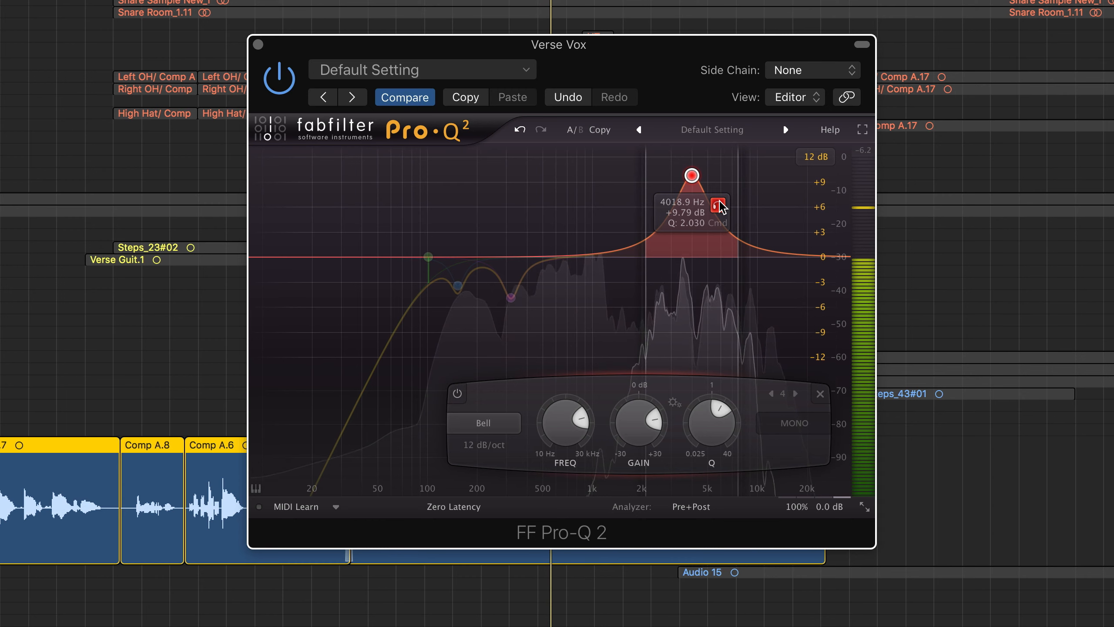
Unsolo the 4 kHz band and turn it into a cut of about 3.5 dB with a Q of about 4.5.
left_click(718, 205)
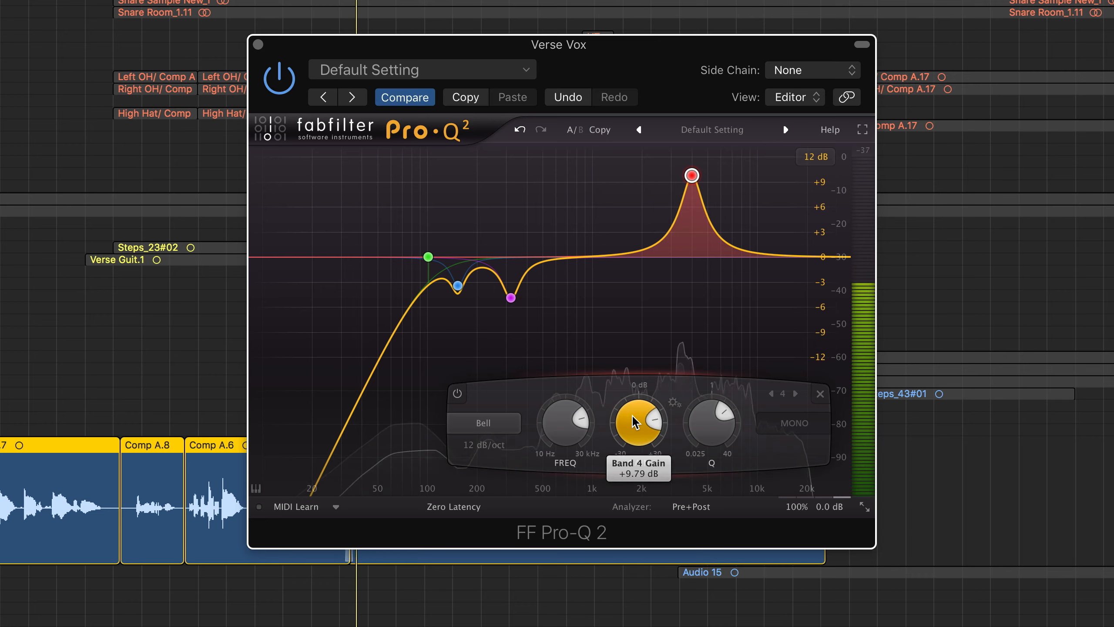
left_click_drag(637, 474, 638, 544)
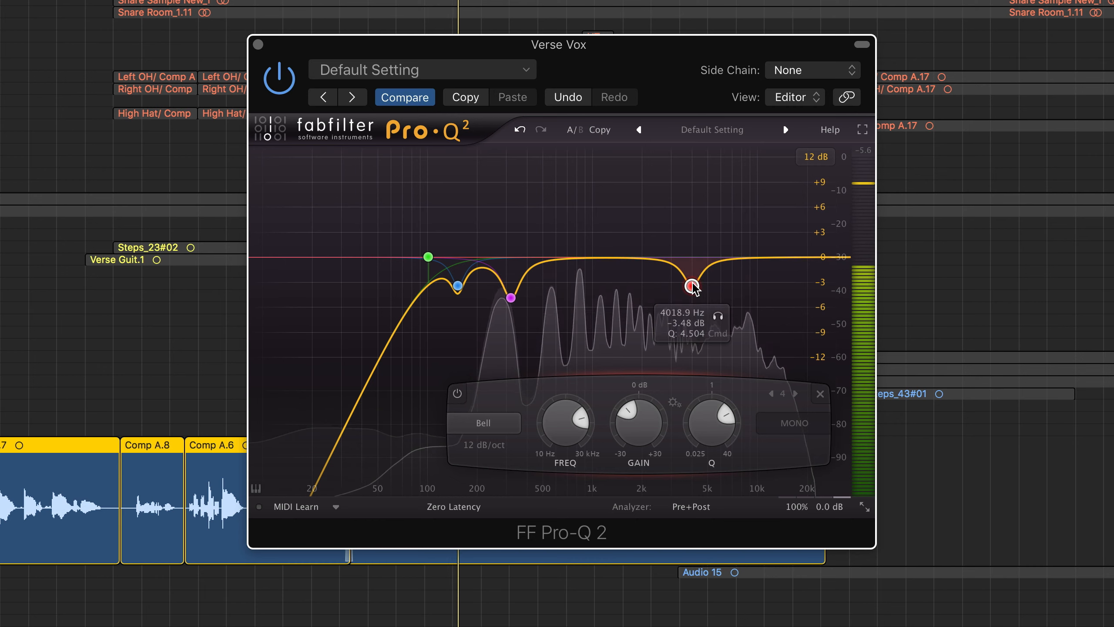
left_click_drag(635, 436, 636, 440)
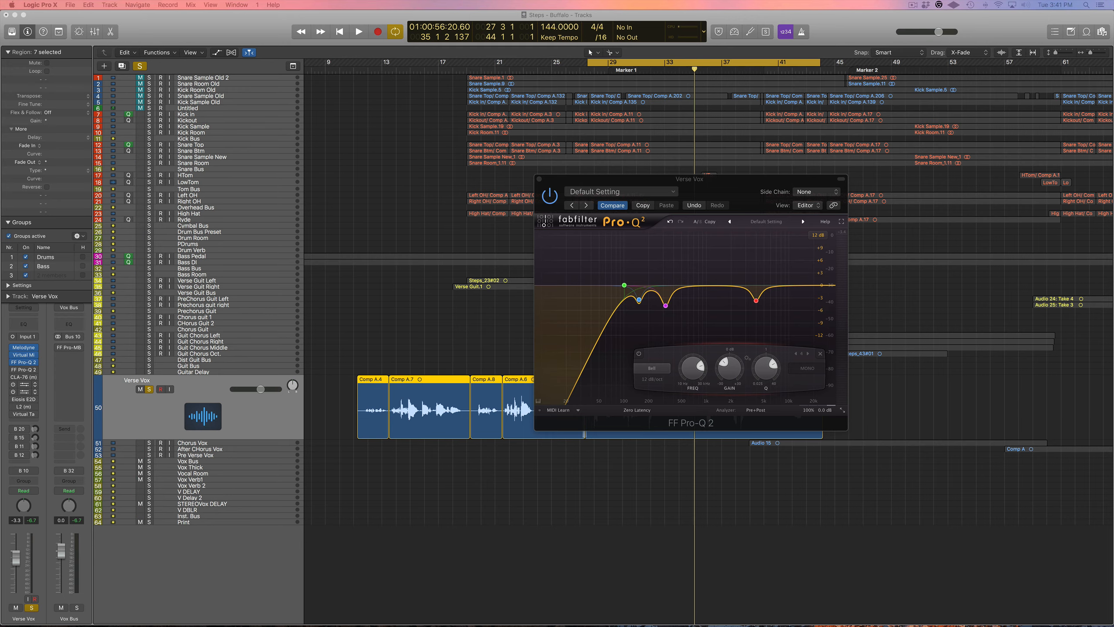
Play the vocal and toggle the EQ's bypass on and off to compare the processed and unprocessed sound.
left_click(585, 92)
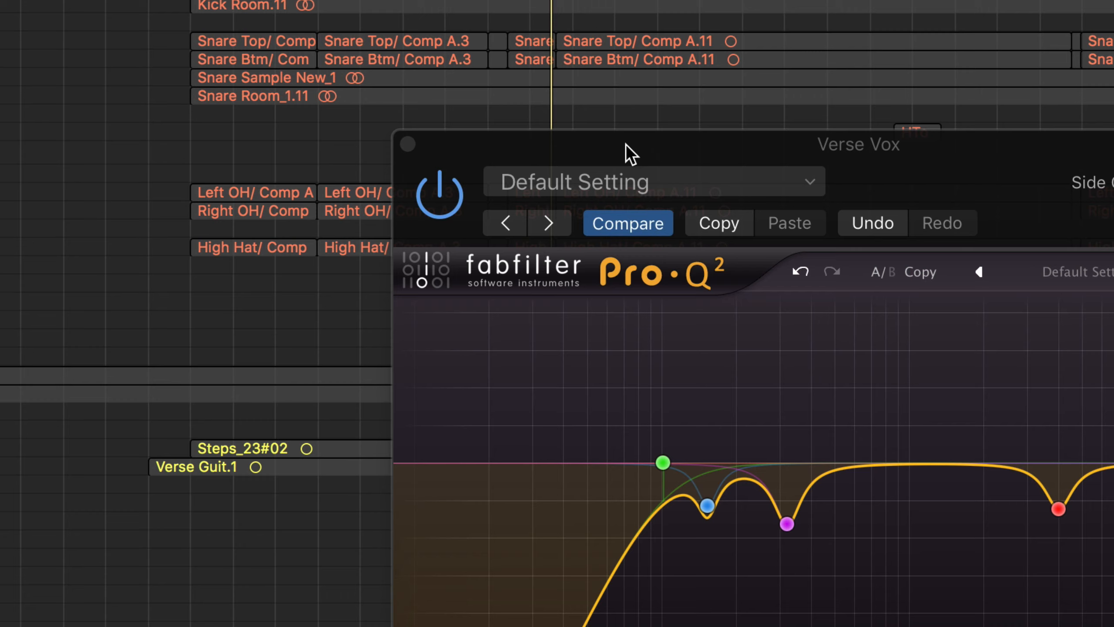
key("space")
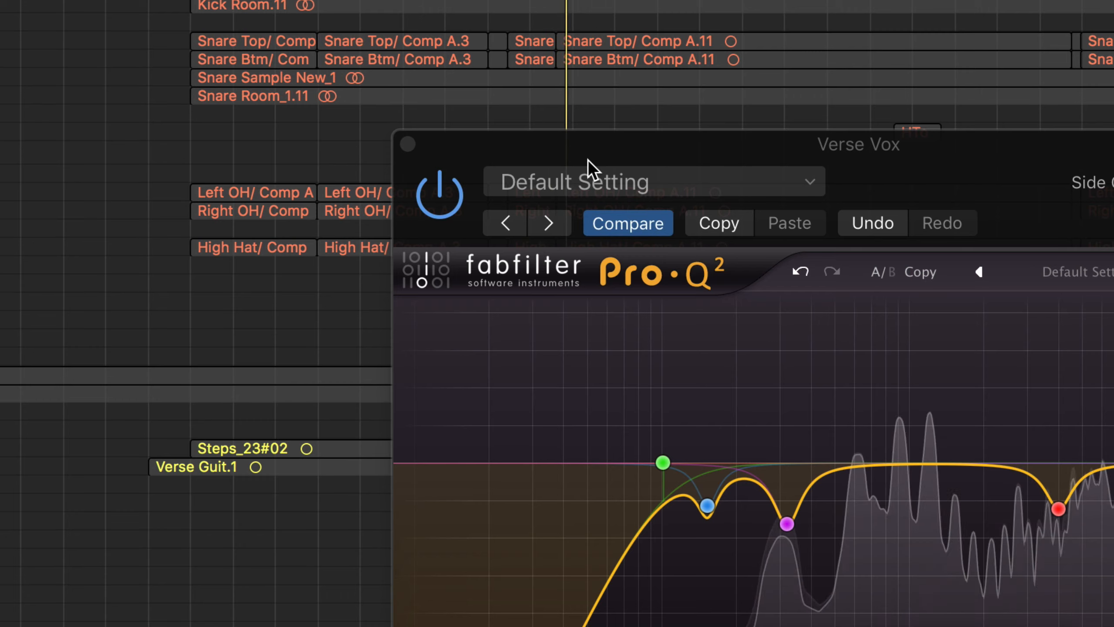
left_click(441, 200)
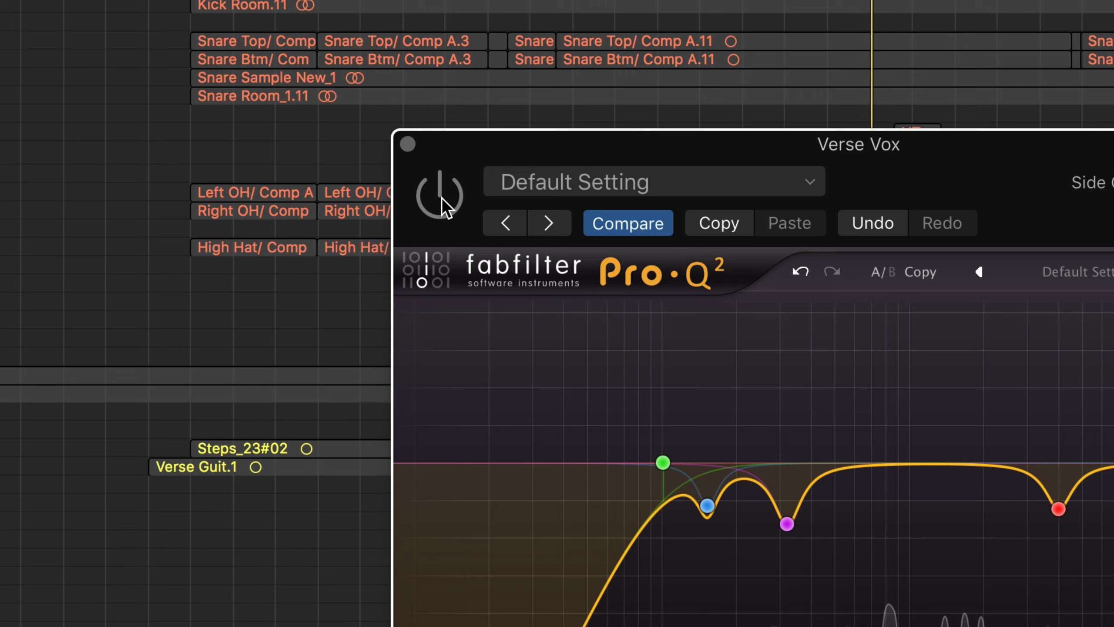
left_click(443, 204)
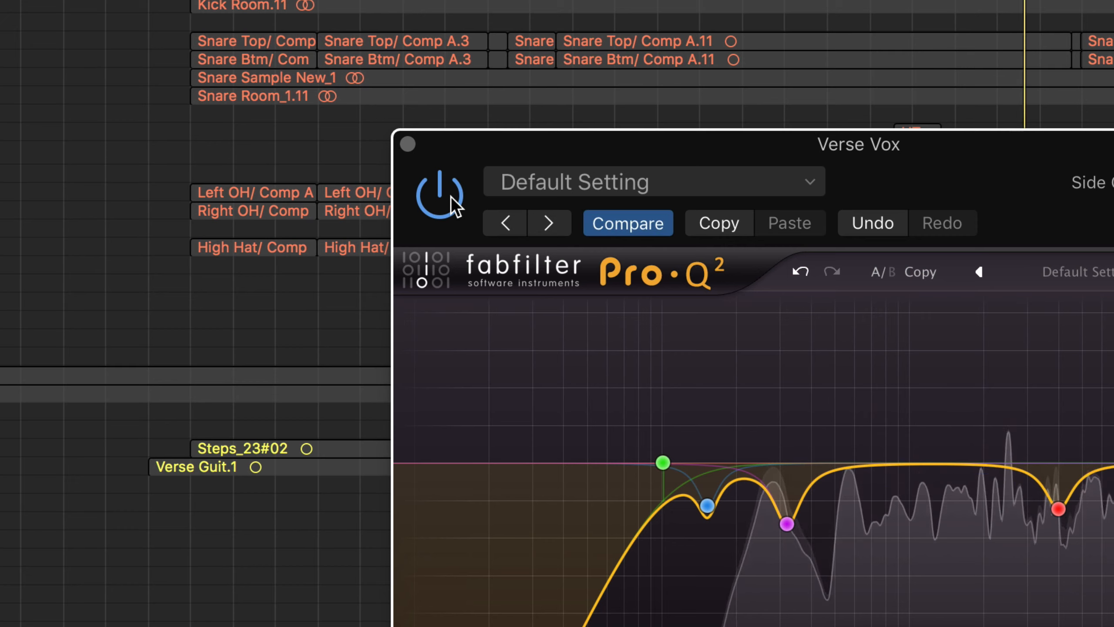
left_click(456, 205)
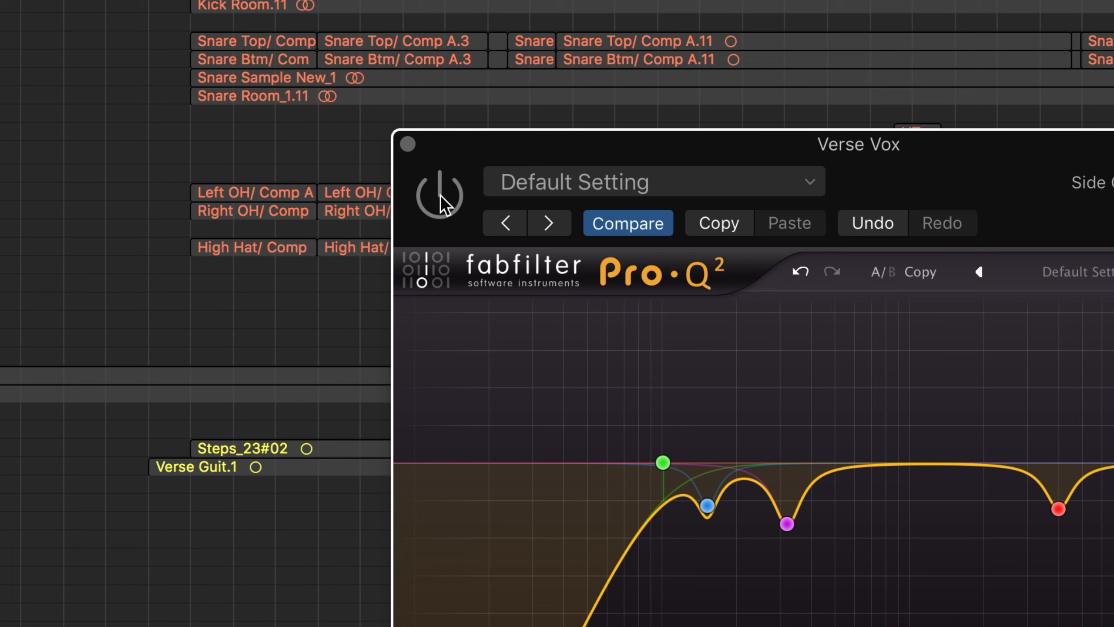
left_click(442, 201)
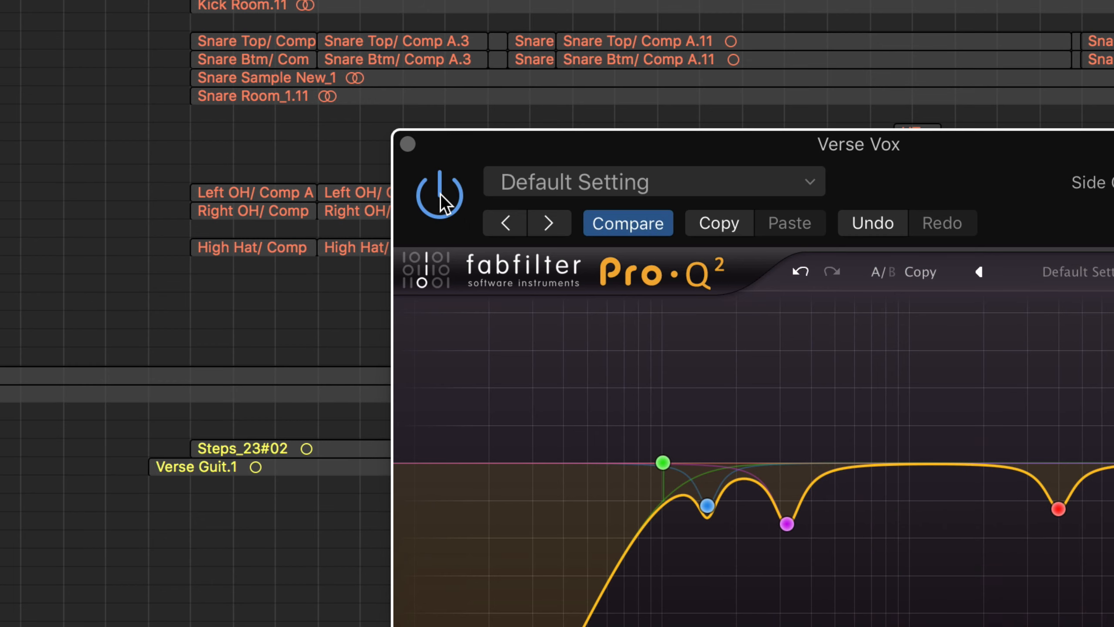